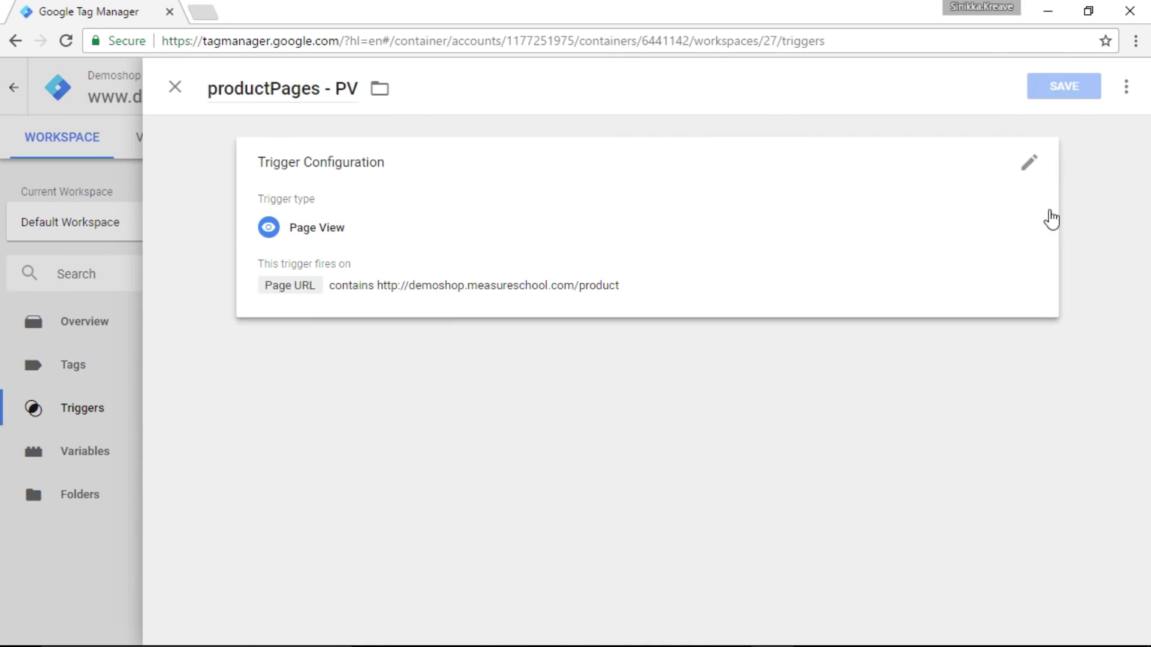
Delete the productPages - PV trigger from its panel and confirm the deletion
{"action": "left_click", "coordinate": [1126, 88]}
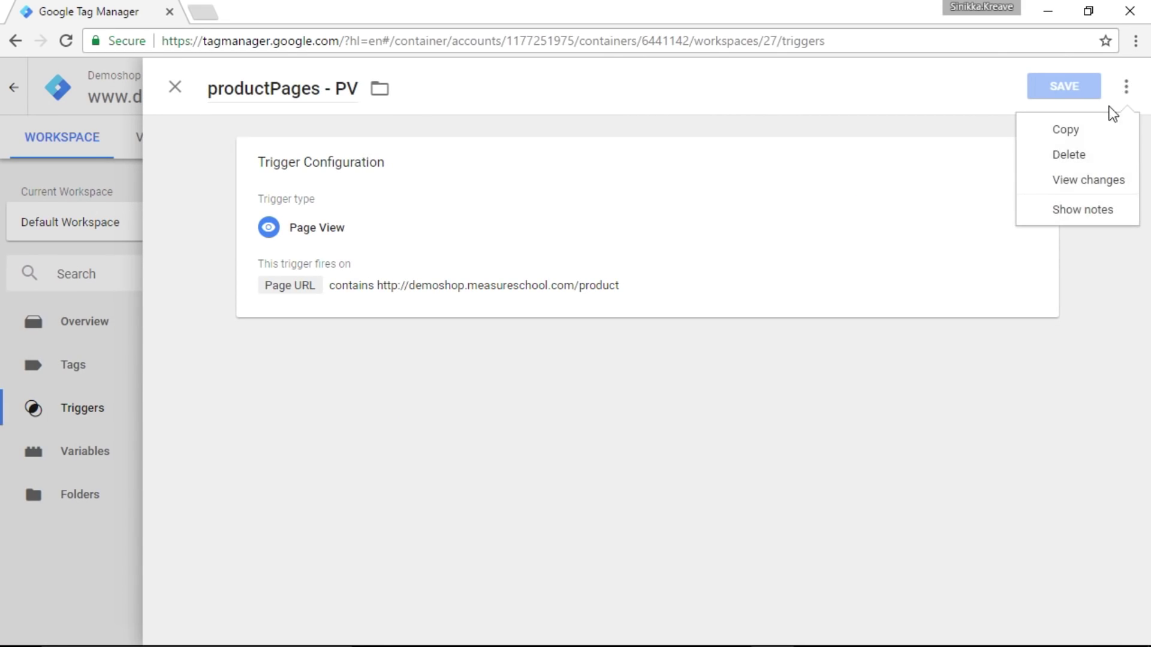
{"action": "left_click", "coordinate": [1086, 157]}
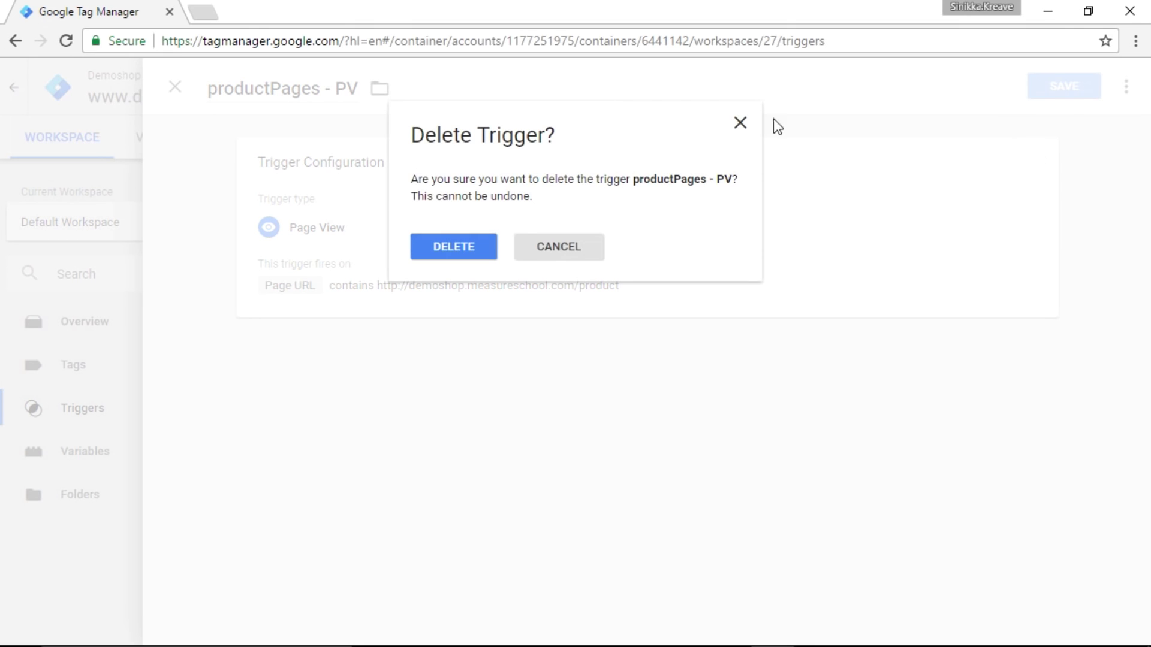
{"action": "left_click", "coordinate": [453, 254]}
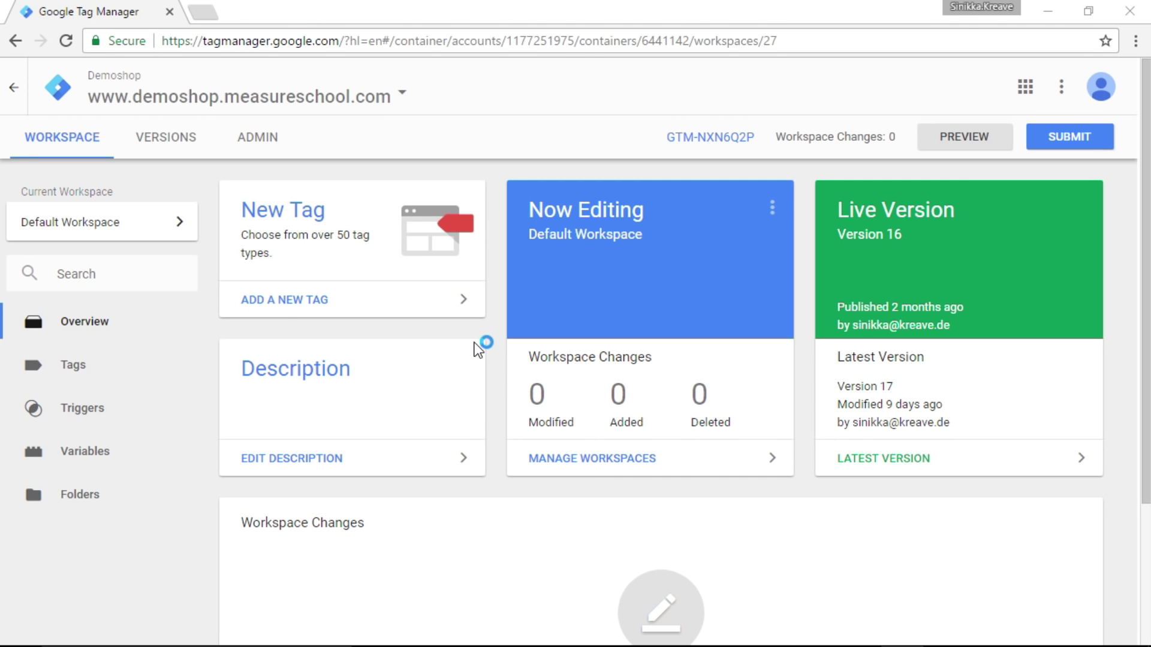
Open the GoogleAnalytics - PV tag from the Tags list and delete it
{"action": "left_click", "coordinate": [92, 375]}
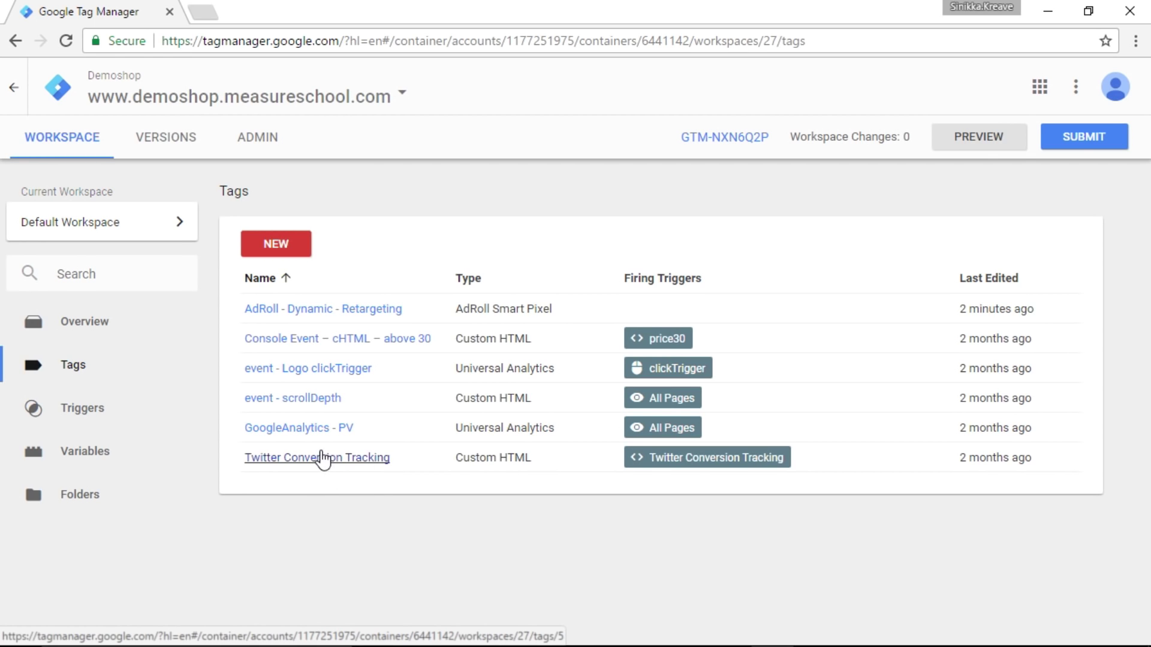
{"action": "left_click", "coordinate": [291, 432]}
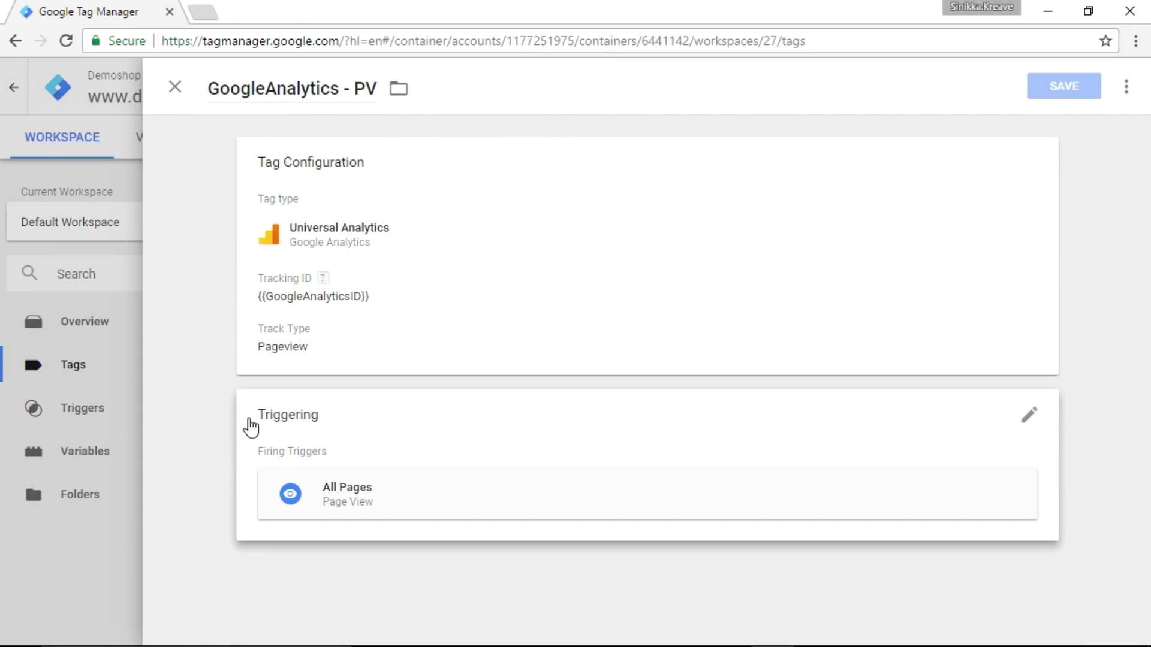
{"action": "left_click", "coordinate": [1127, 88]}
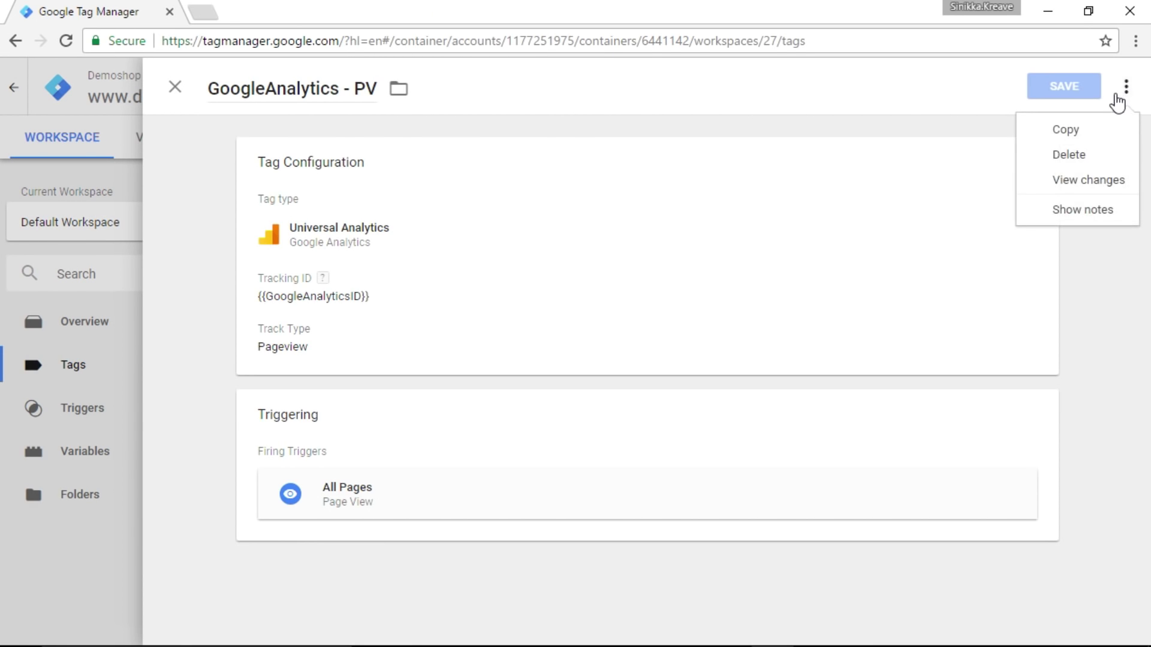
{"action": "left_click", "coordinate": [1077, 161]}
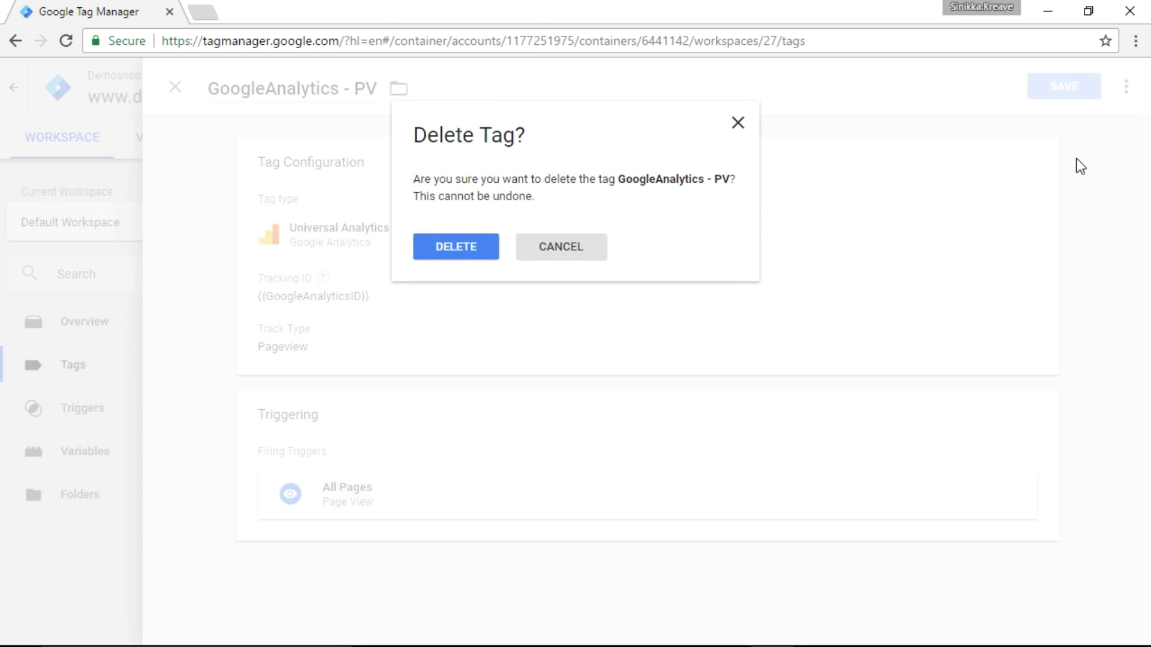
{"action": "left_click", "coordinate": [458, 251]}
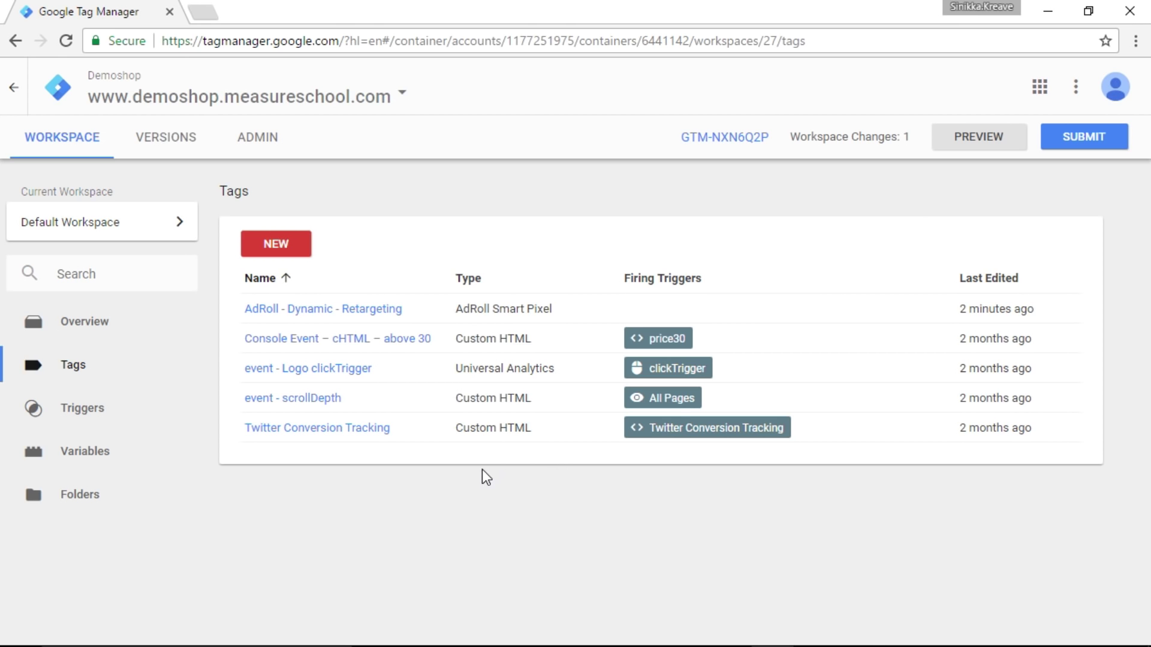
Attempt to delete productPages - PV, then dismiss the error citing the AdRoll tag dependency
{"action": "left_click", "coordinate": [102, 416]}
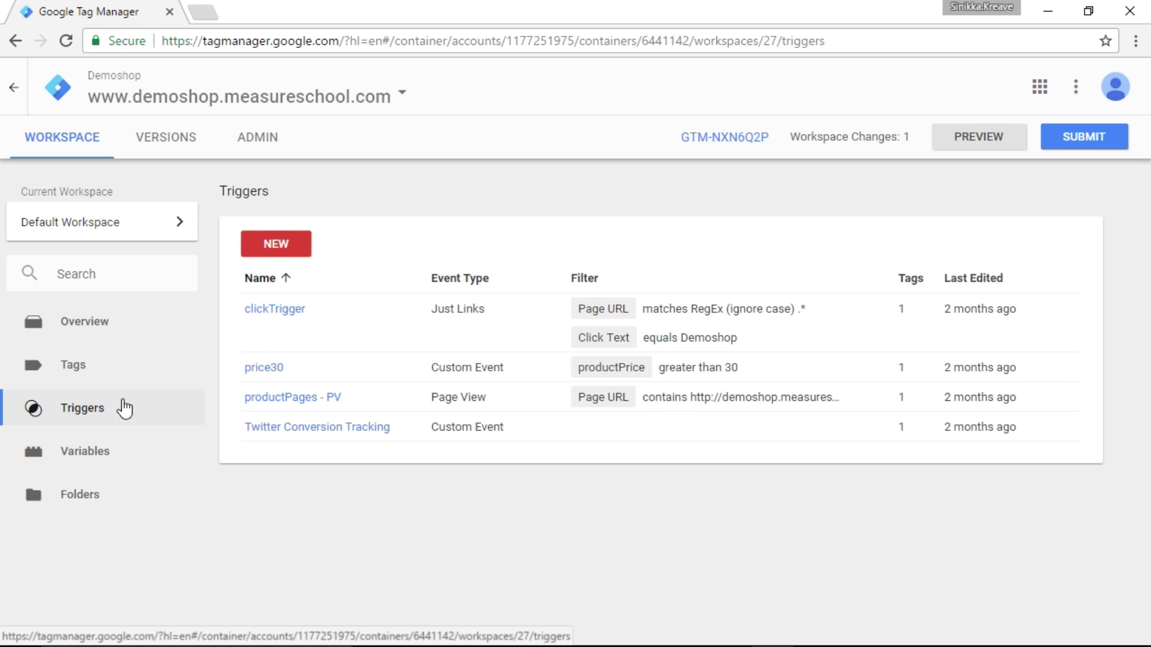
{"action": "left_click", "coordinate": [291, 401]}
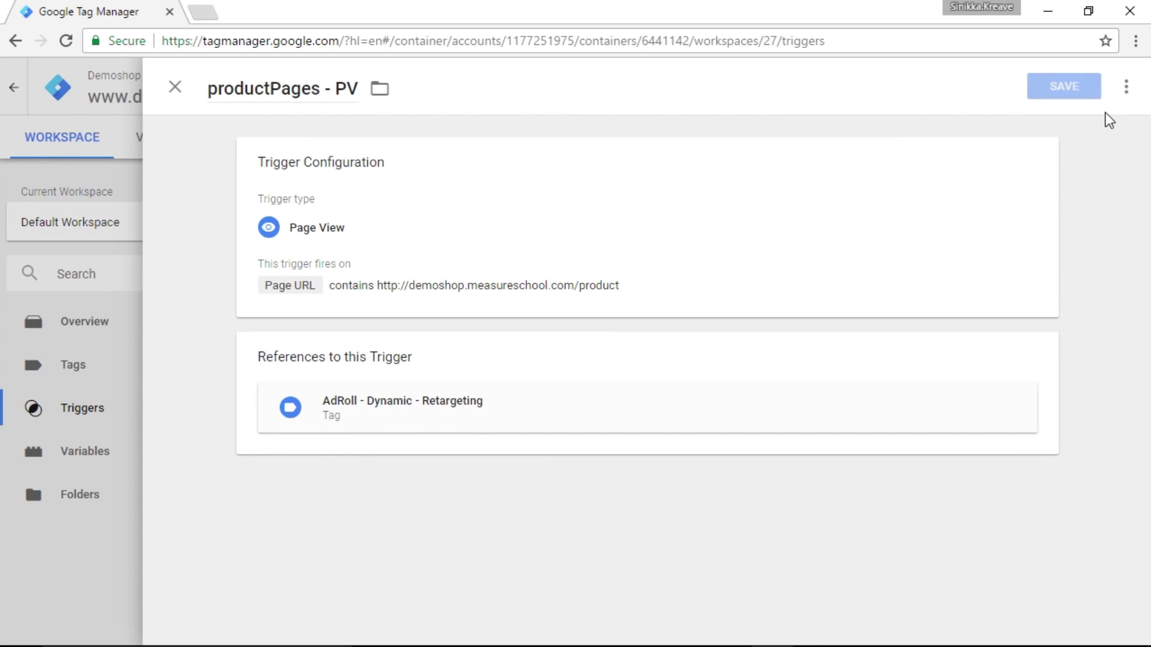
{"action": "left_click", "coordinate": [1123, 88]}
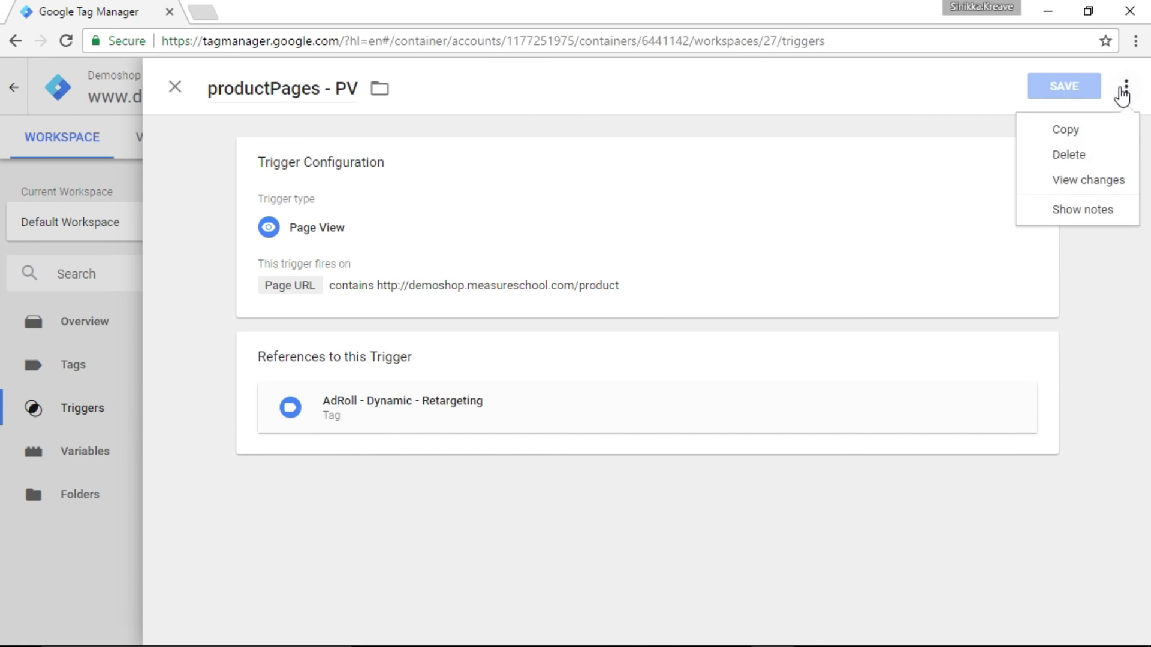
{"action": "left_click", "coordinate": [1071, 154]}
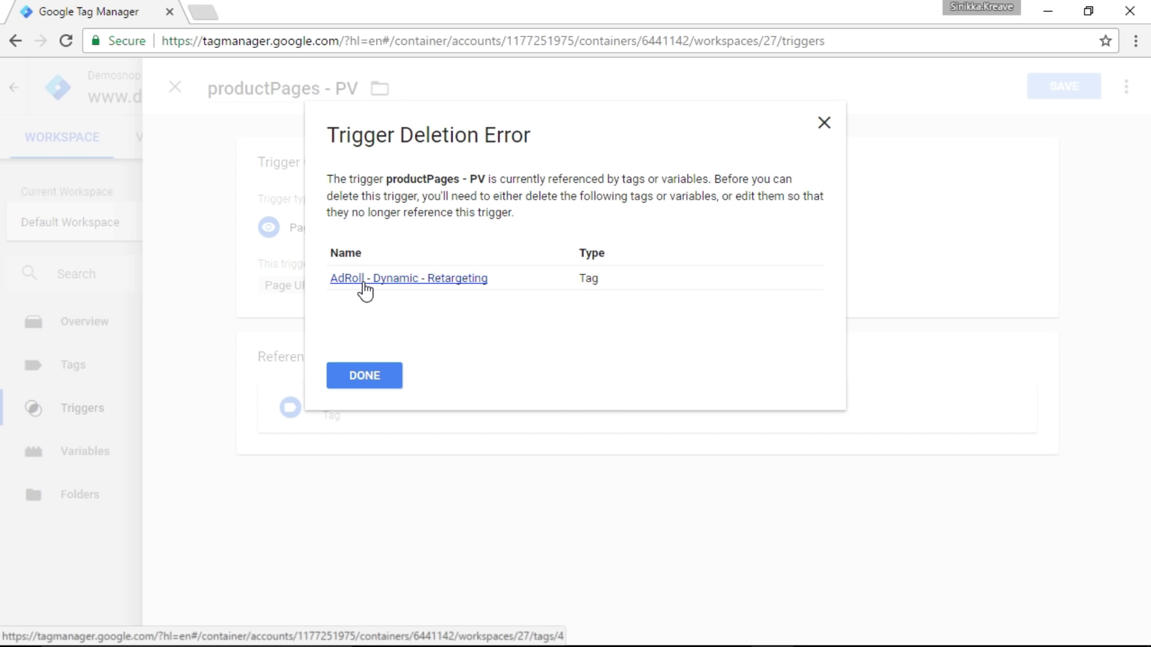
{"action": "left_click", "coordinate": [823, 123]}
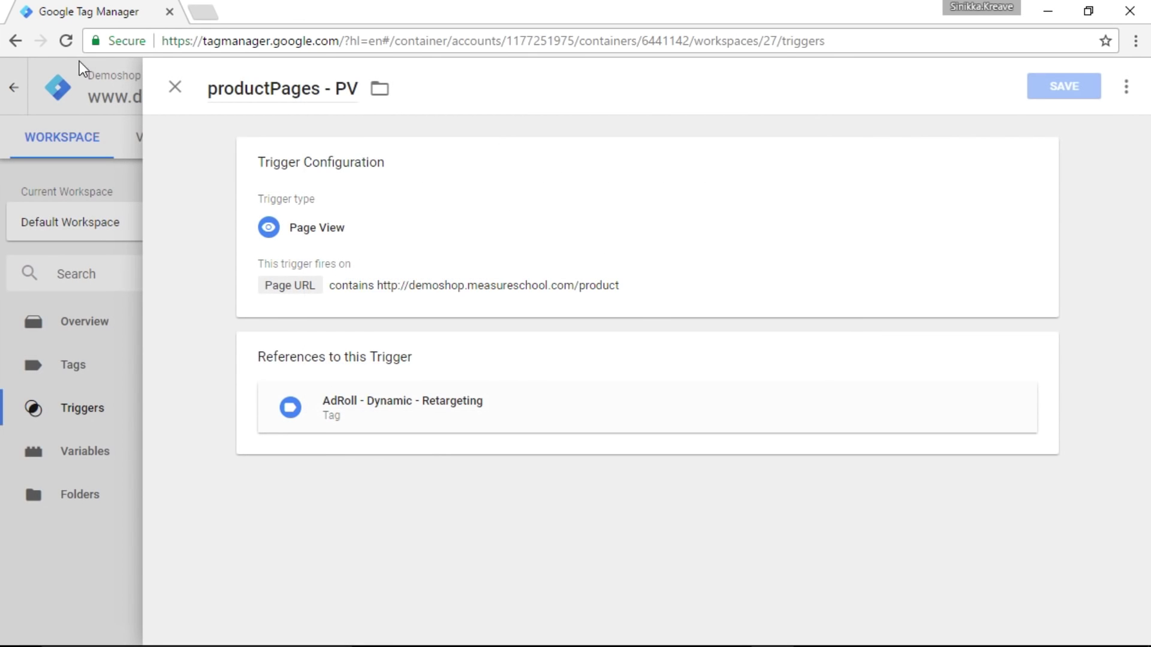
Close the trigger and open the AdRoll - Dynamic - Retargeting tag from the Tags list
{"action": "left_click", "coordinate": [175, 88]}
{"action": "left_click", "coordinate": [102, 377]}
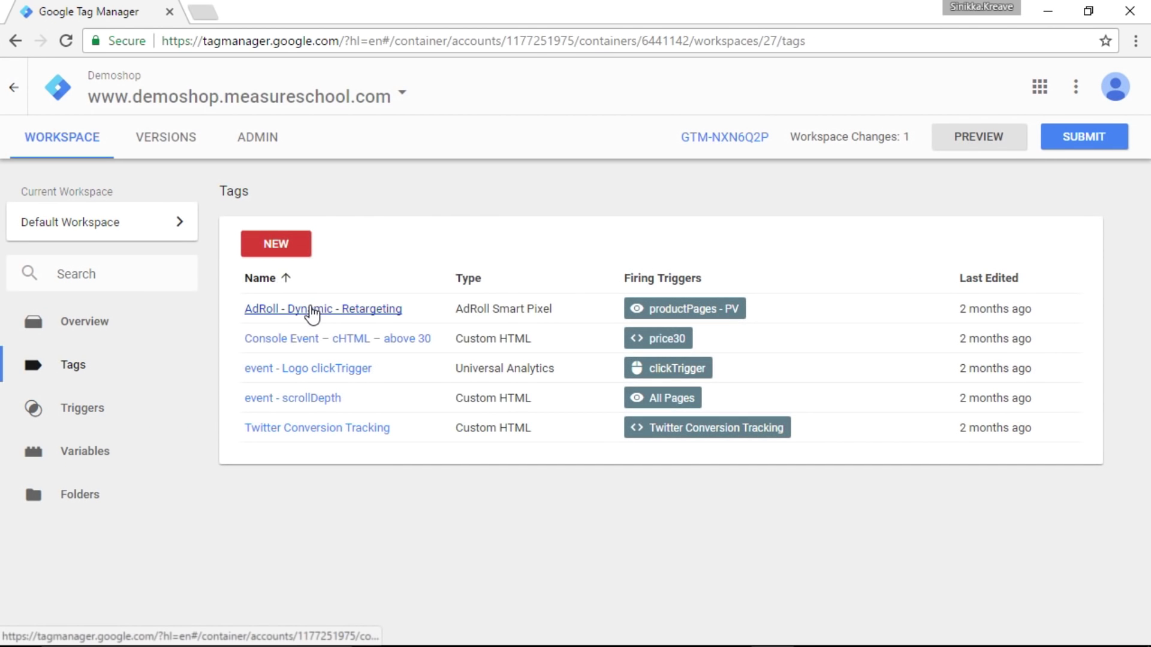
{"action": "left_click", "coordinate": [309, 316]}
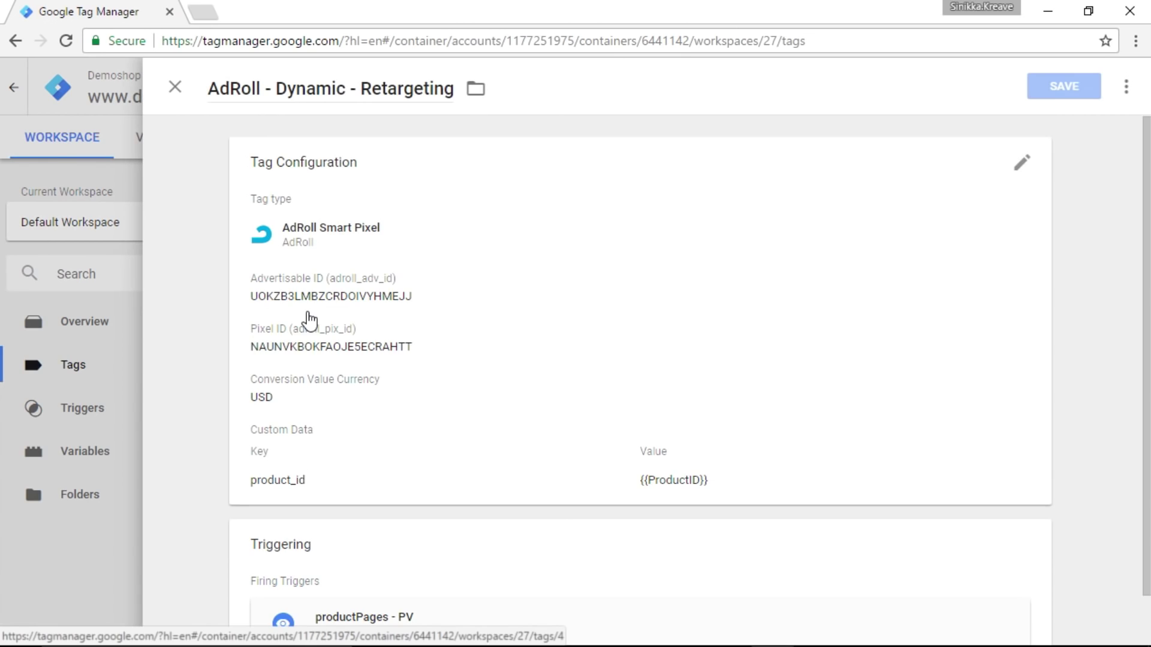
{"action": "scroll", "coordinate": [308, 304], "scroll_direction": "down", "scroll_amount": 1}
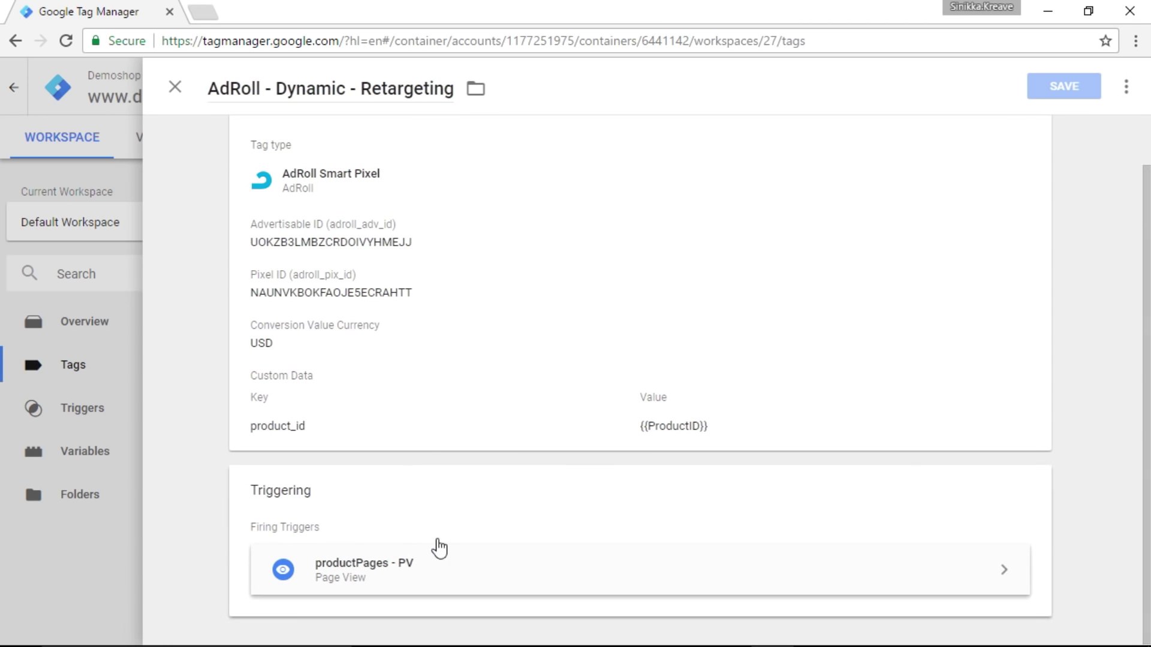
Remove productPages - PV from the AdRoll tag's firing triggers and save it without triggers
{"action": "left_click", "coordinate": [347, 485]}
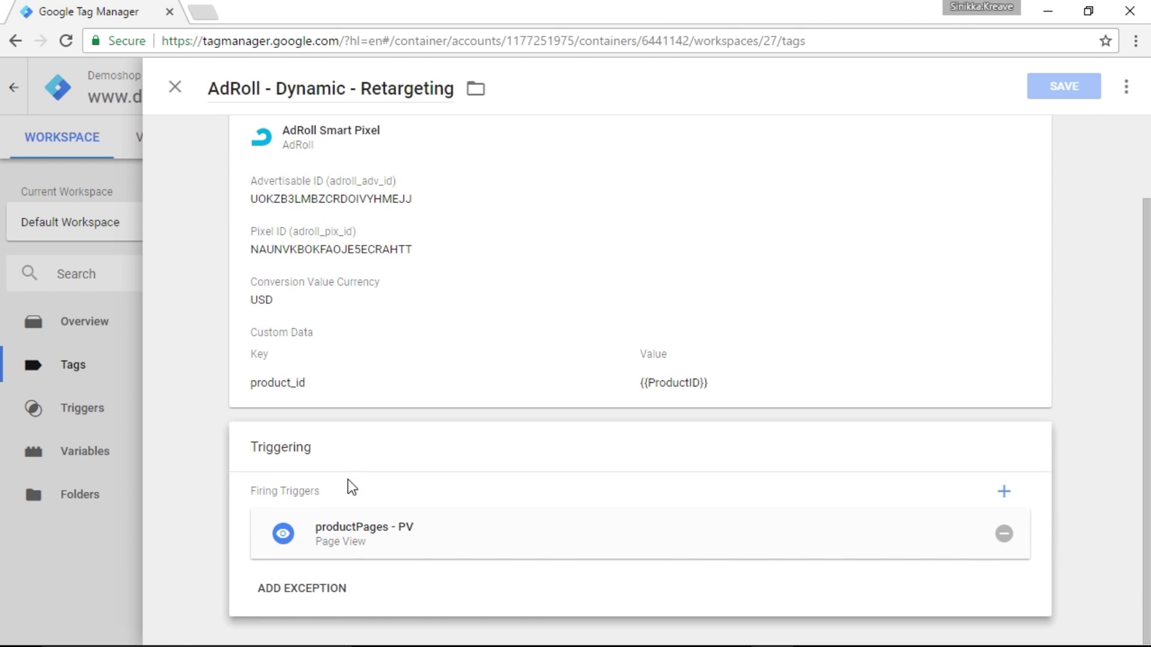
{"action": "left_click", "coordinate": [1004, 535]}
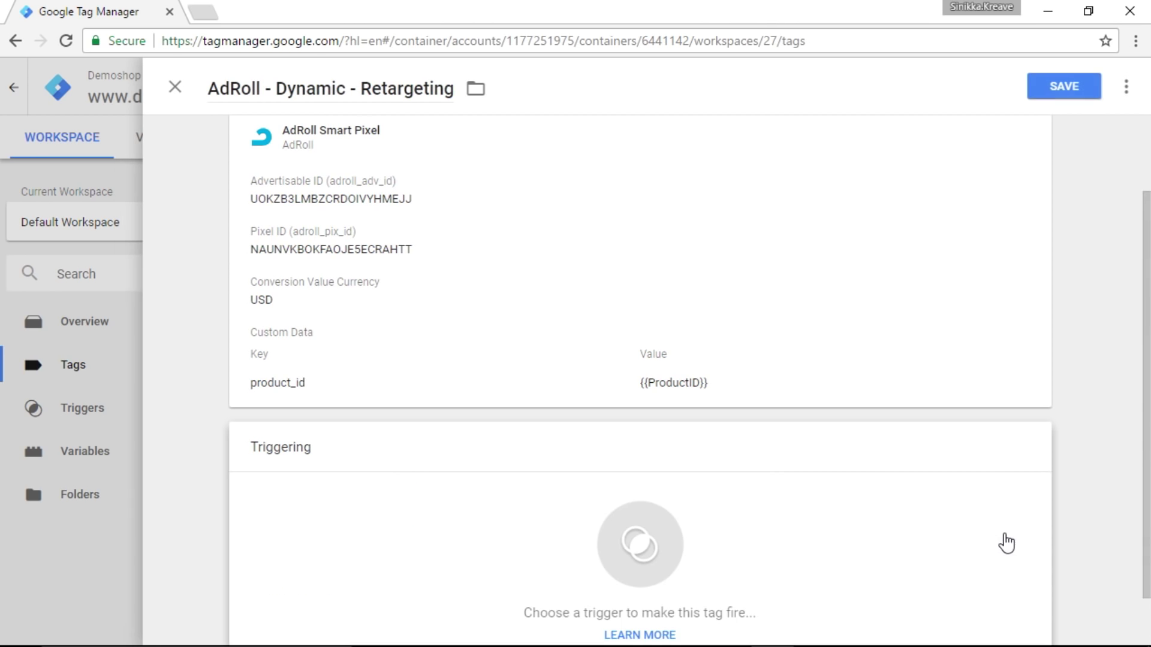
{"action": "scroll", "coordinate": [760, 556], "scroll_direction": "down", "scroll_amount": 1}
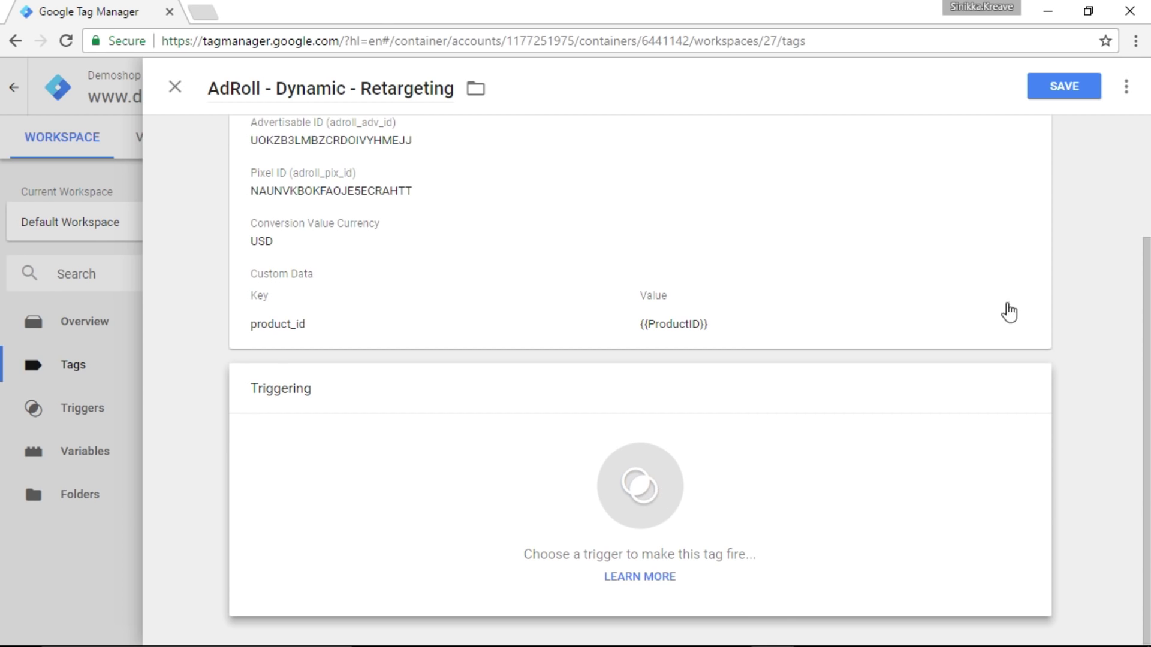
{"action": "left_click", "coordinate": [1064, 87]}
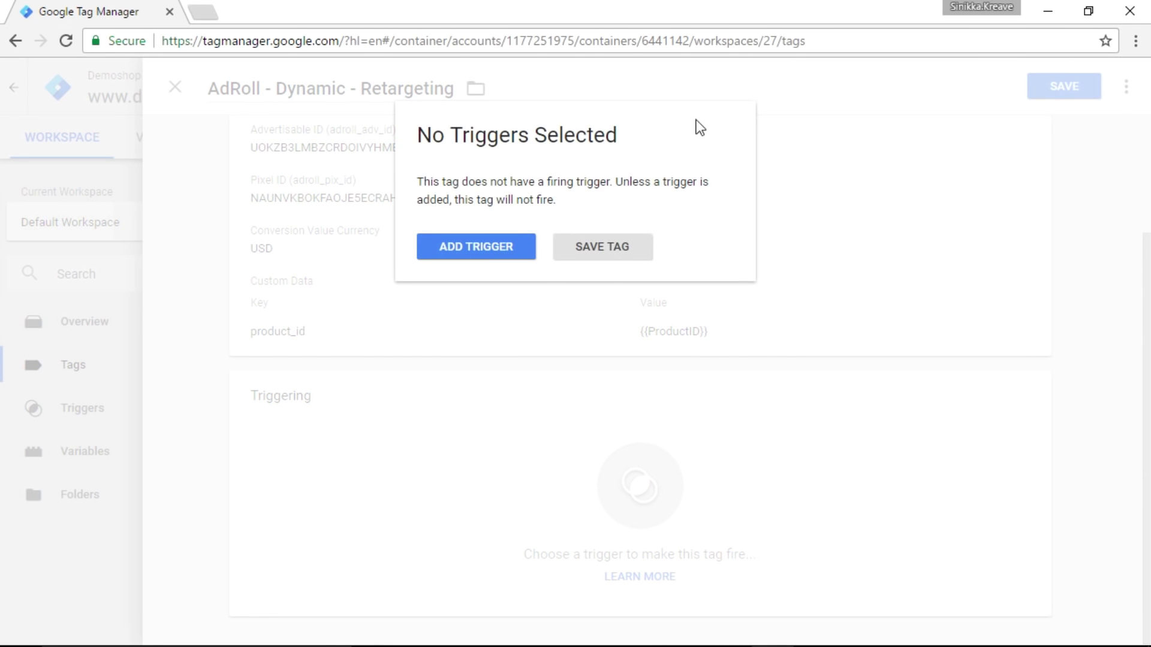
{"action": "left_click", "coordinate": [630, 254]}
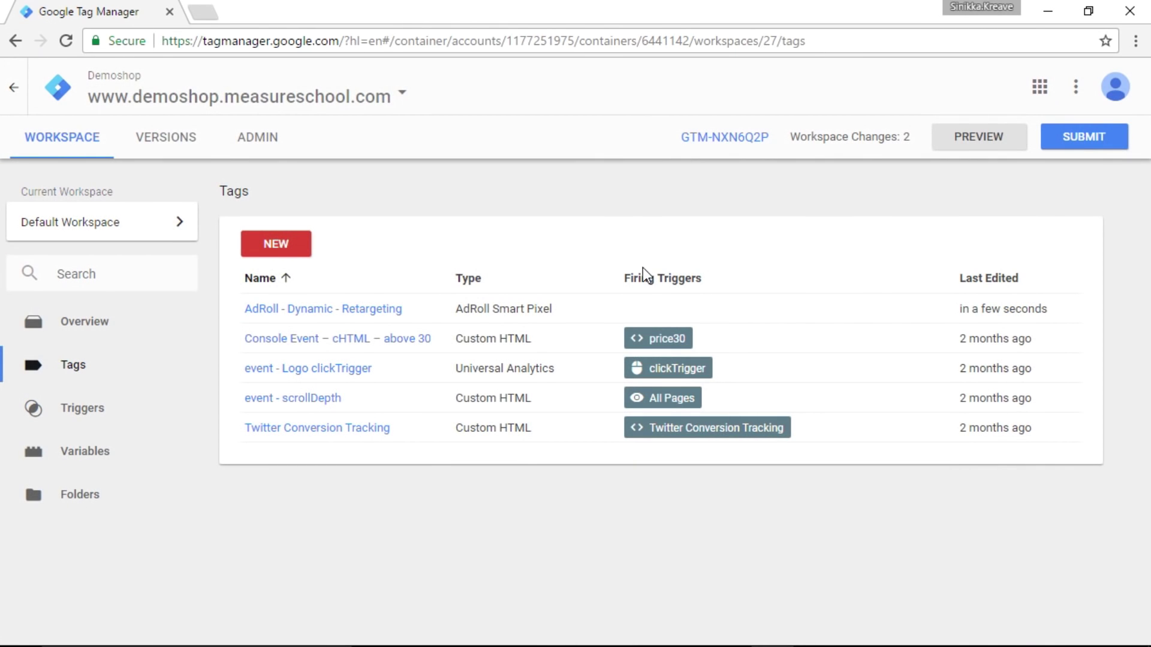
Open productPages - PV from the Triggers list and delete it, confirming the prompt
{"action": "left_click", "coordinate": [79, 414]}
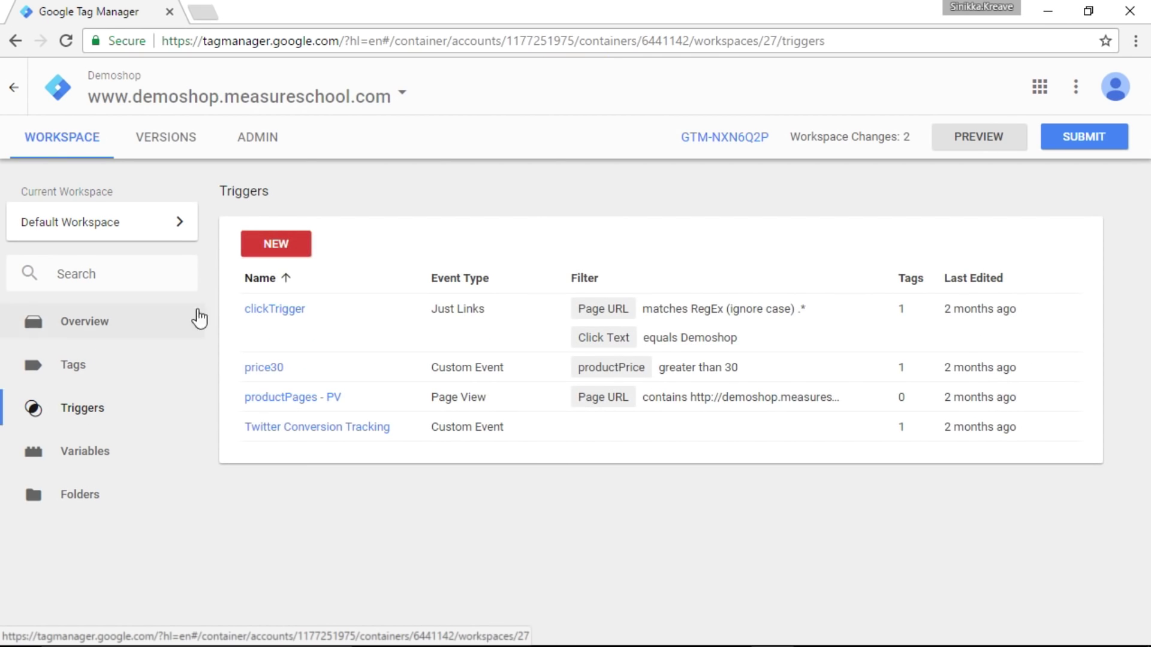
{"action": "left_click", "coordinate": [303, 398]}
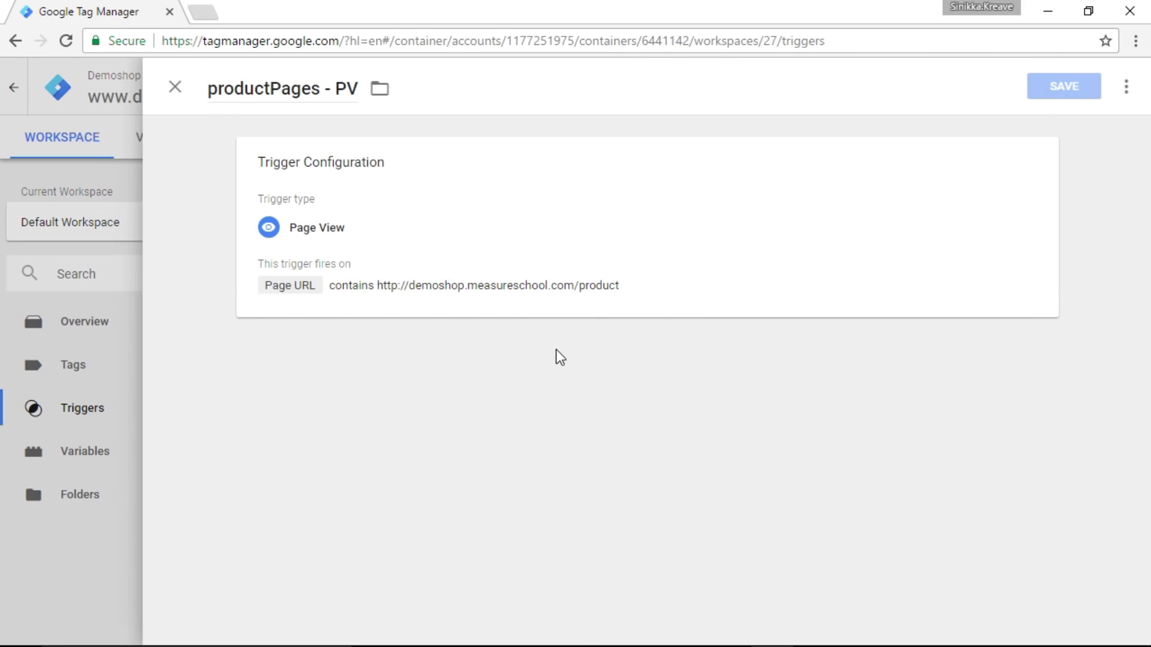
{"action": "left_click", "coordinate": [1131, 89]}
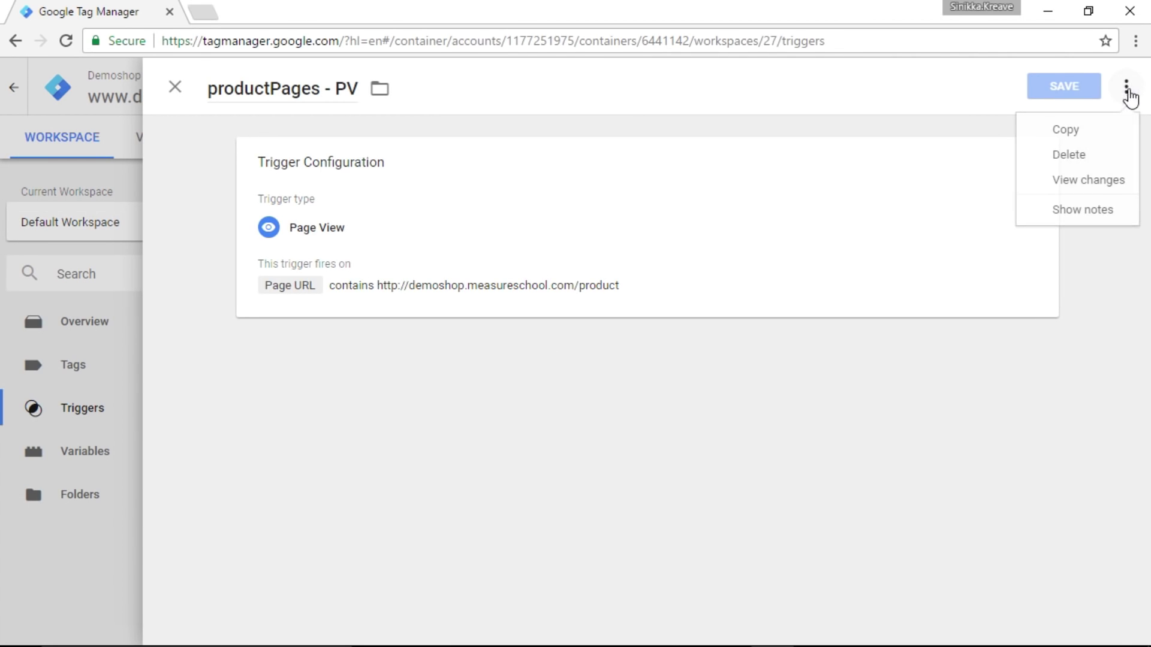
{"action": "left_click", "coordinate": [1082, 157]}
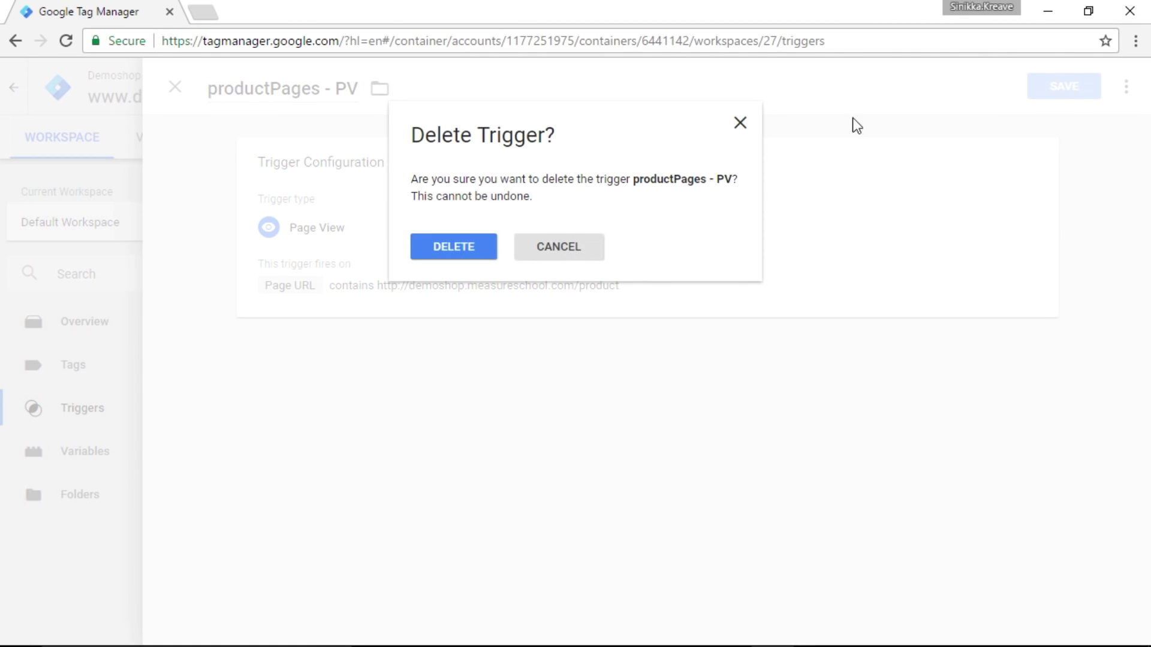
{"action": "left_click", "coordinate": [451, 257]}
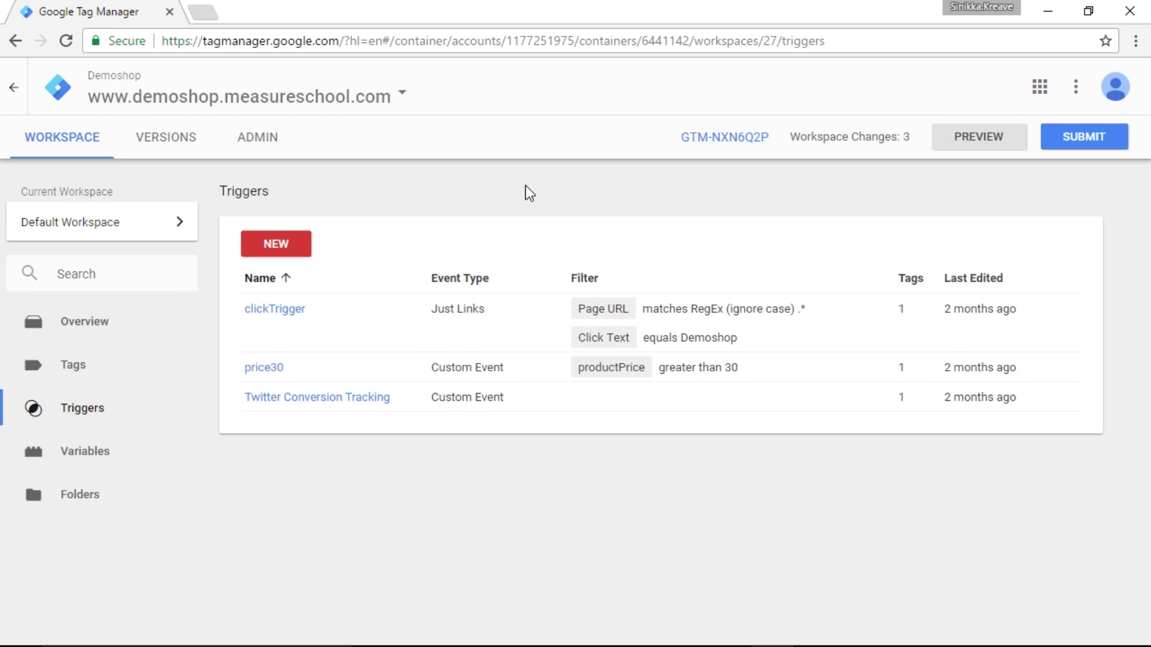
On the Overview, abandon the productPages - PV trigger deletion under Workspace Changes
{"action": "left_click", "coordinate": [90, 329]}
{"action": "scroll", "coordinate": [383, 430], "scroll_direction": "down", "scroll_amount": 2}
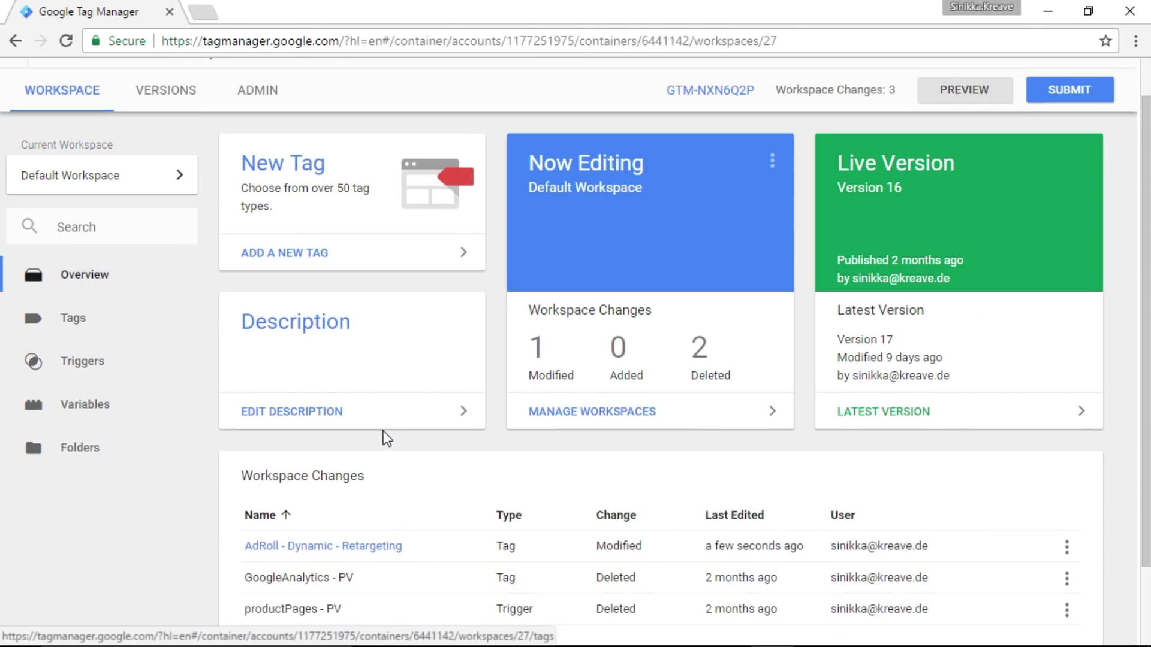
{"action": "left_click_drag", "start_coordinate": [383, 426], "coordinate": [252, 424]}
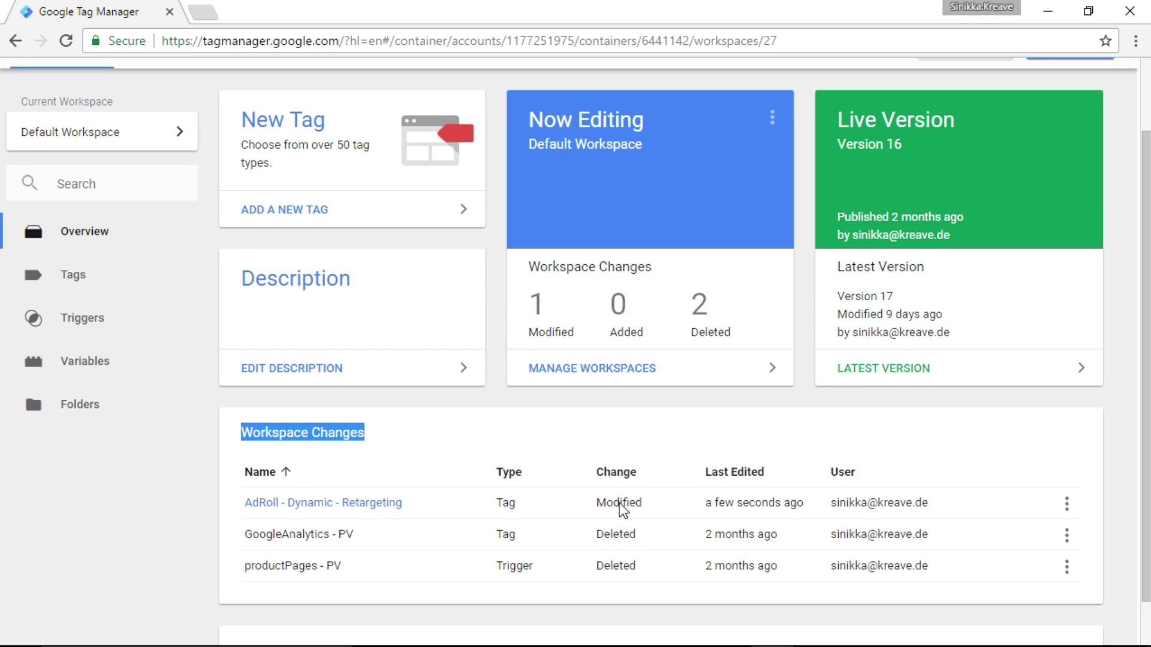
{"action": "scroll", "coordinate": [613, 485], "scroll_direction": "down", "scroll_amount": 1}
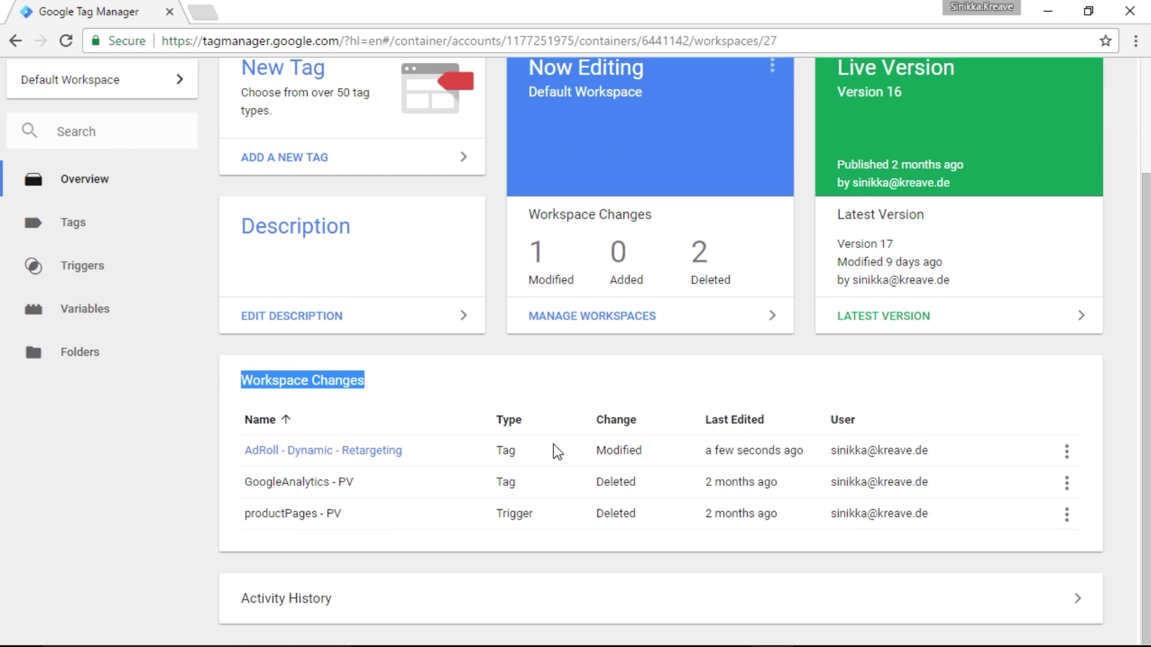
{"action": "left_click", "coordinate": [523, 374]}
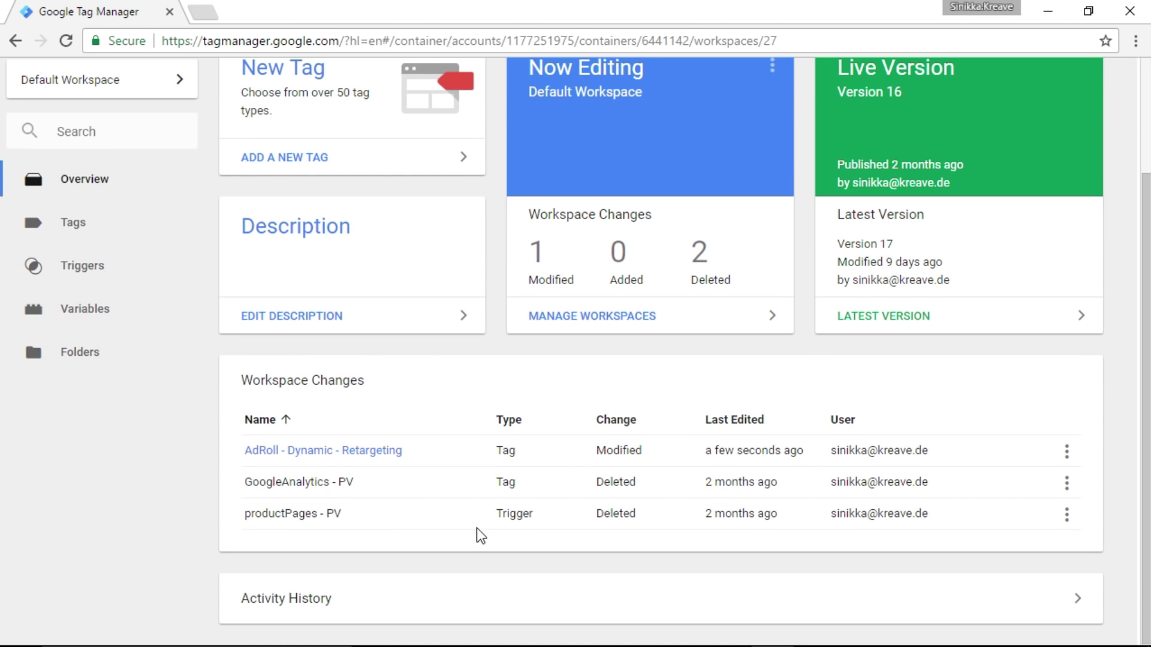
{"action": "left_click", "coordinate": [1068, 518]}
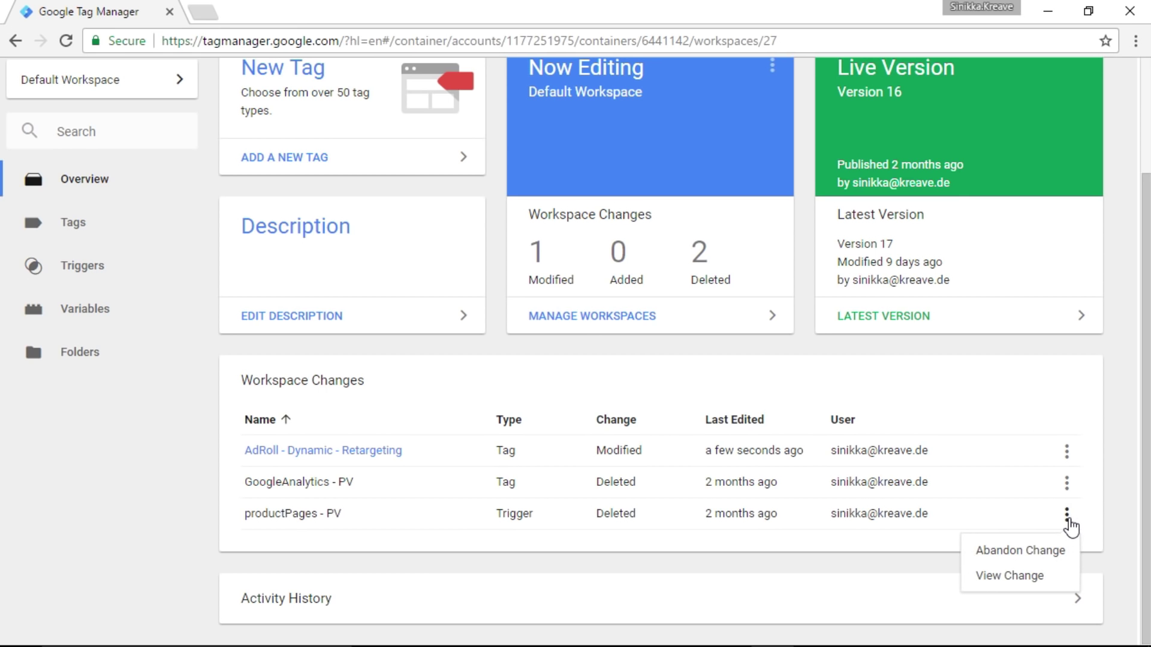
{"action": "left_click", "coordinate": [1027, 550]}
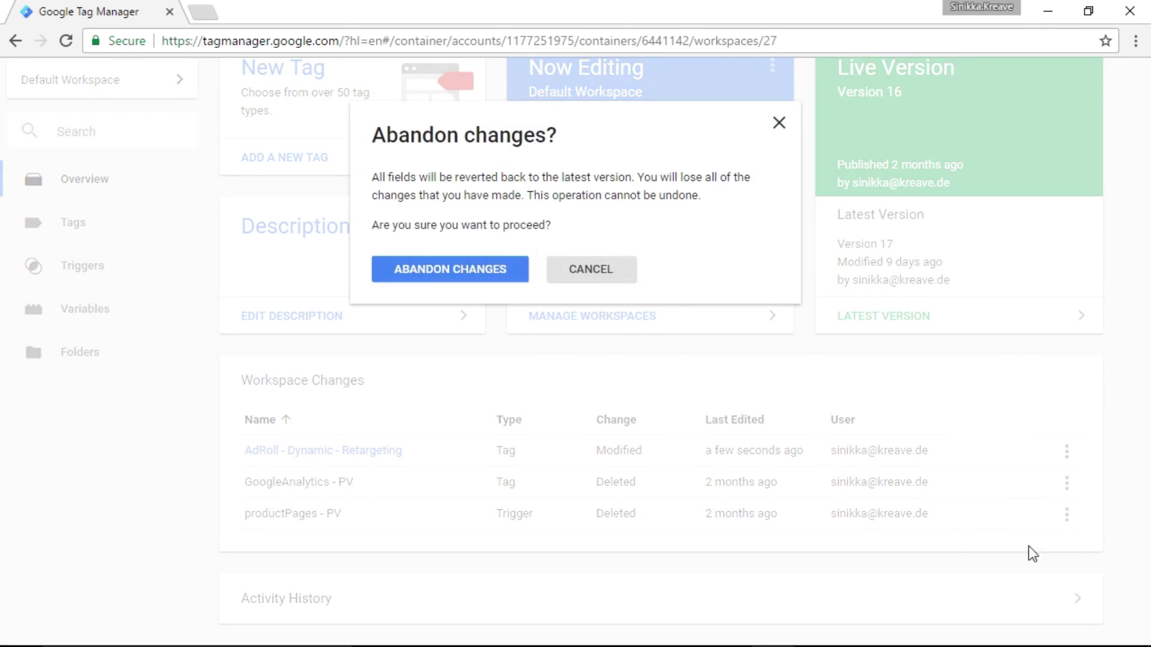
{"action": "left_click", "coordinate": [470, 271]}
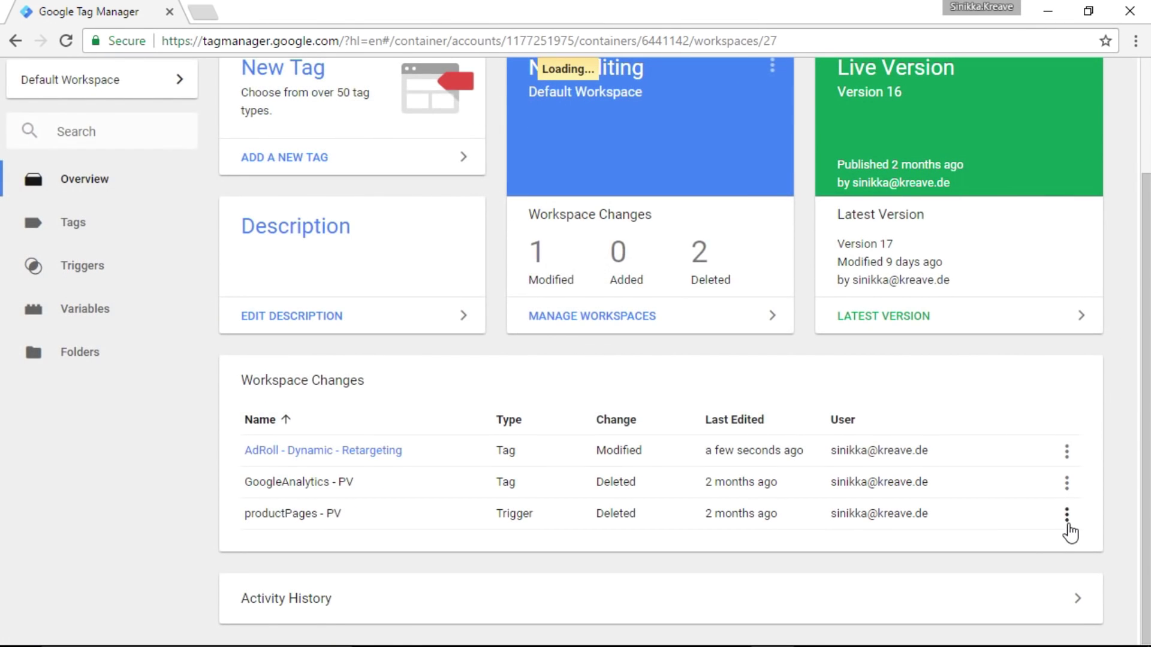
Abandon the GoogleAnalytics - PV tag deletion and the AdRoll tag modification
{"action": "left_click", "coordinate": [1067, 517]}
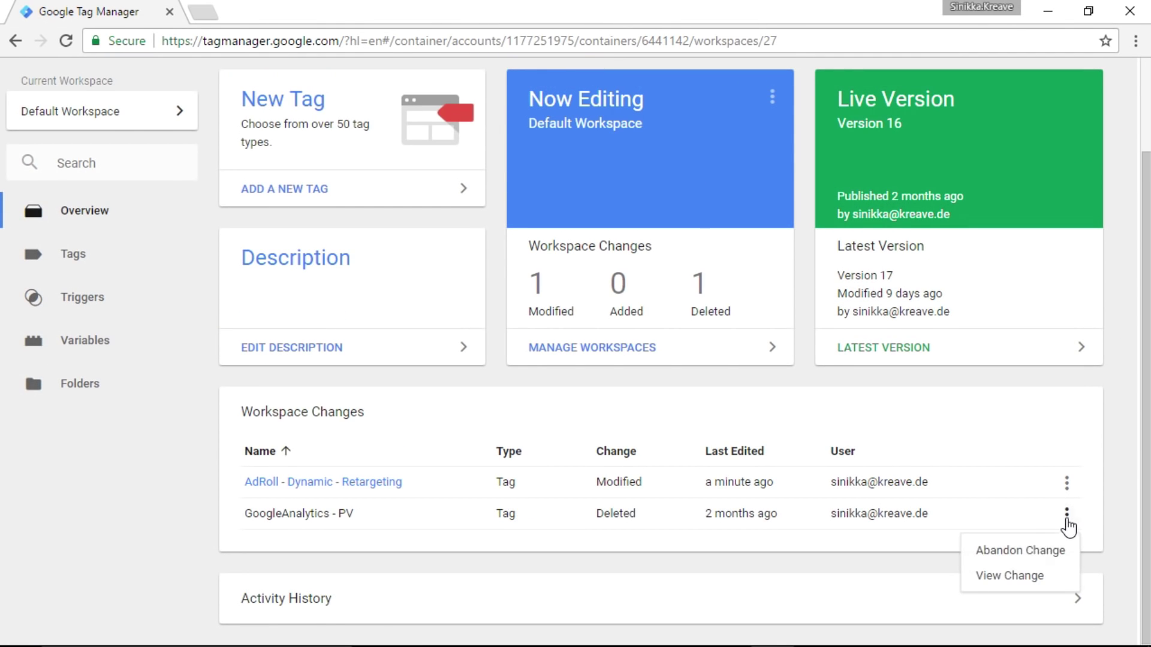
{"action": "left_click", "coordinate": [1020, 554]}
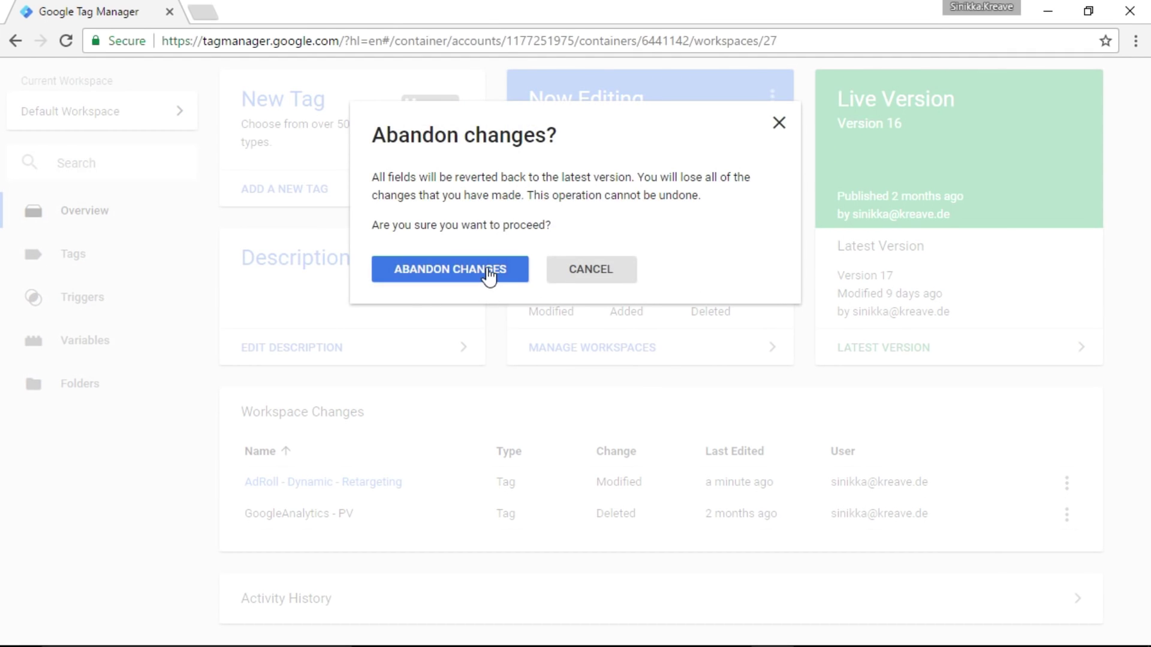
{"action": "left_click", "coordinate": [489, 270]}
{"action": "left_click", "coordinate": [1067, 516]}
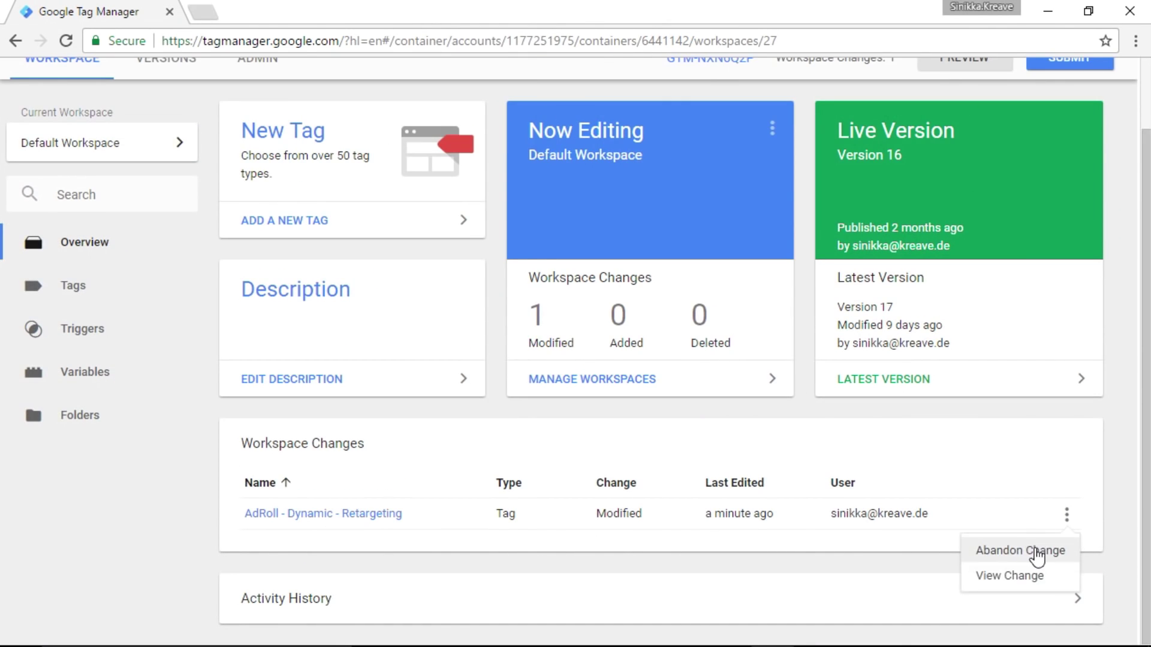
{"action": "left_click", "coordinate": [1037, 556]}
{"action": "left_click", "coordinate": [502, 278]}
{"action": "scroll", "coordinate": [483, 268], "scroll_direction": "down", "scroll_amount": 1}
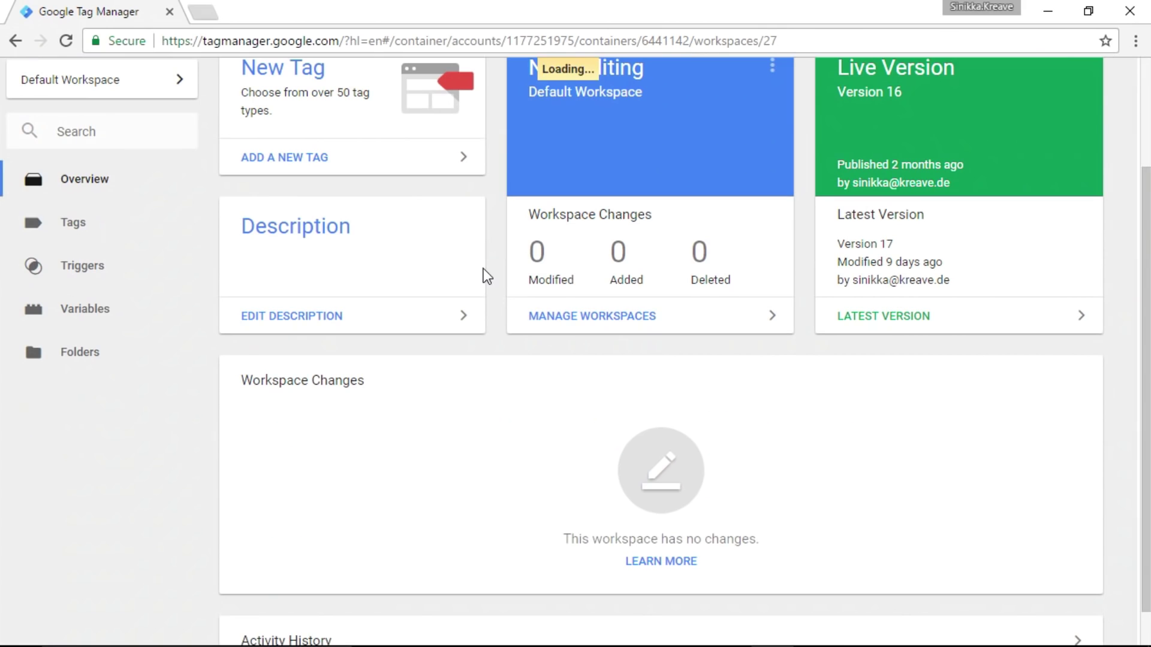
Check the Tags list for GoogleAnalytics - PV, then view the Triggers list
{"action": "left_click", "coordinate": [42, 223]}
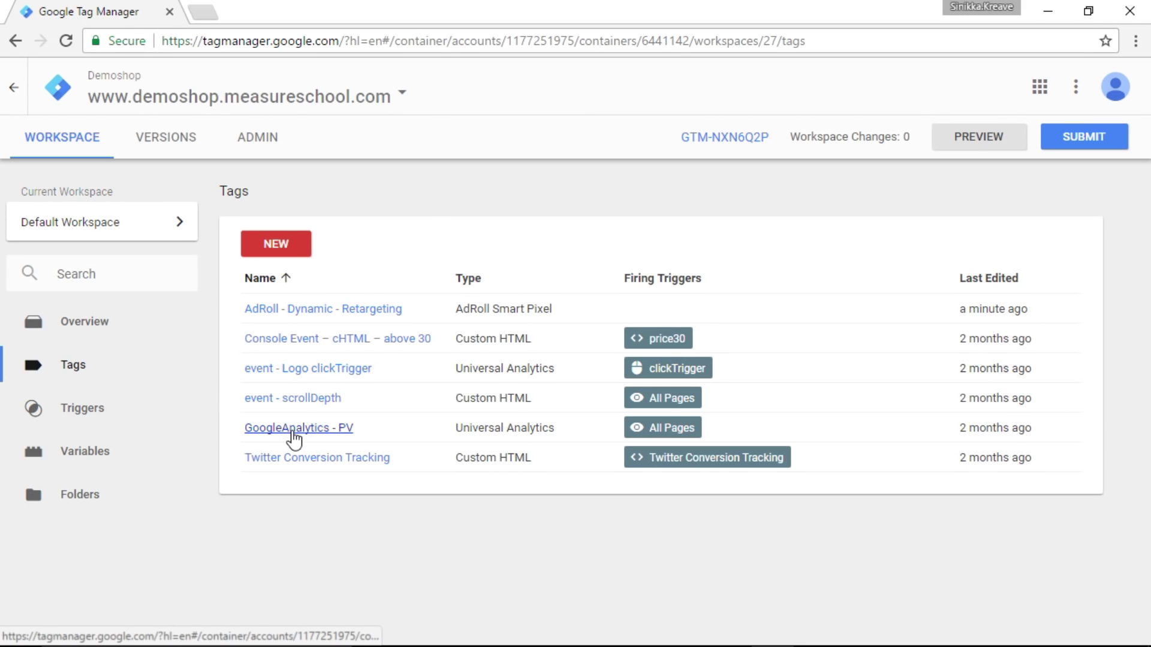
{"action": "left_click", "coordinate": [72, 405]}
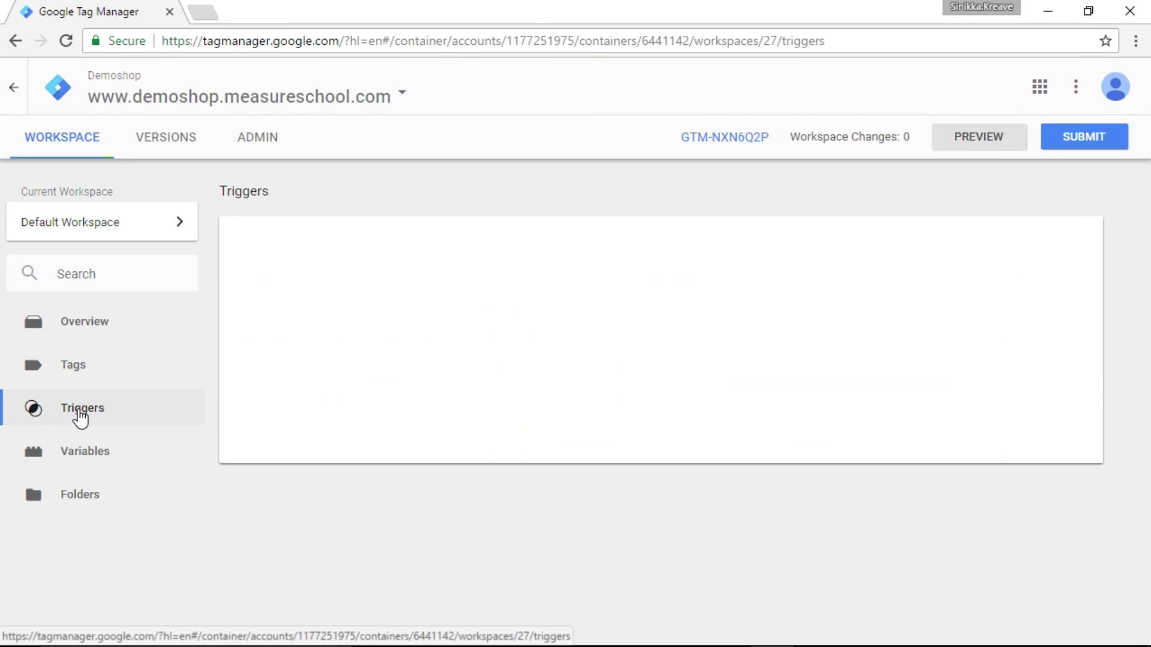